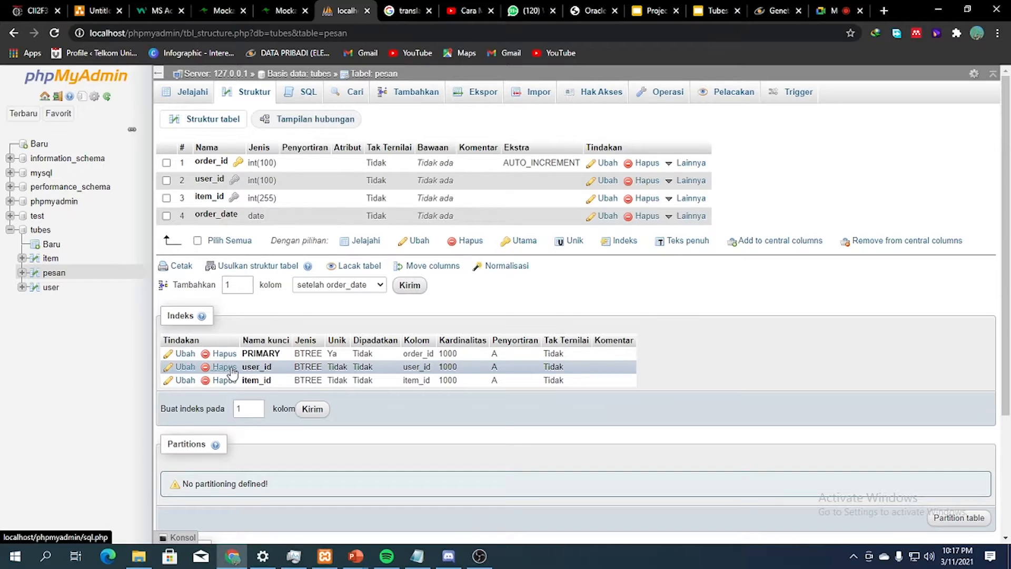
Drop the user_id and item_id indexes from the pesan table, keeping only the primary key.
{"action": "left_click", "coordinate": [232, 372]}
{"action": "left_click", "coordinate": [600, 328]}
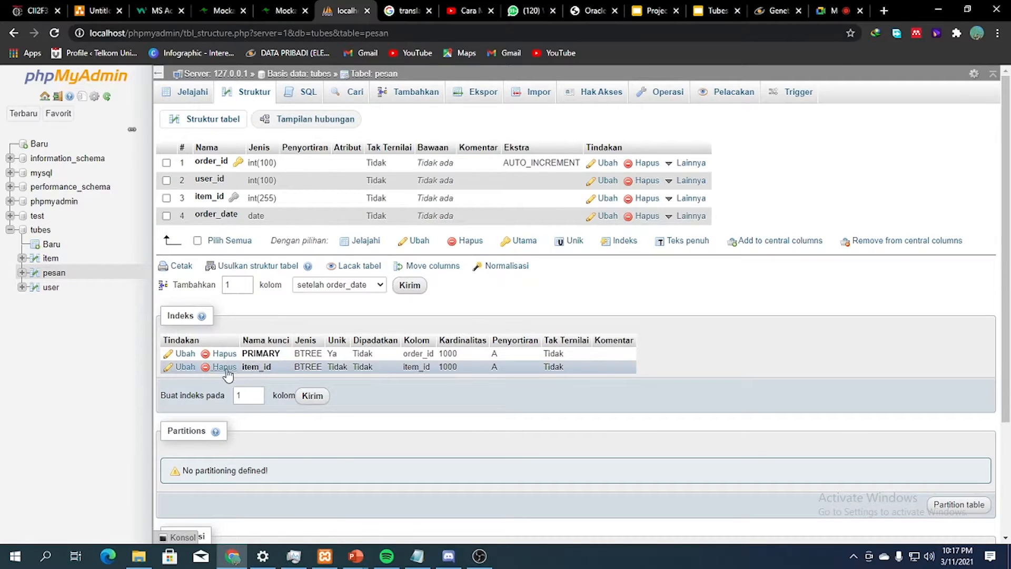
{"action": "left_click", "coordinate": [225, 367]}
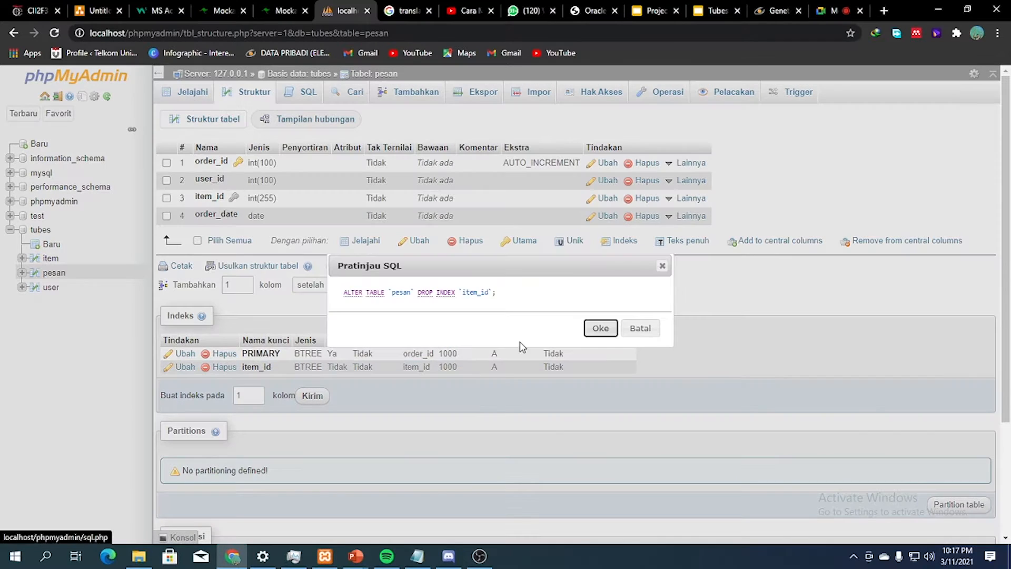
{"action": "left_click", "coordinate": [592, 329]}
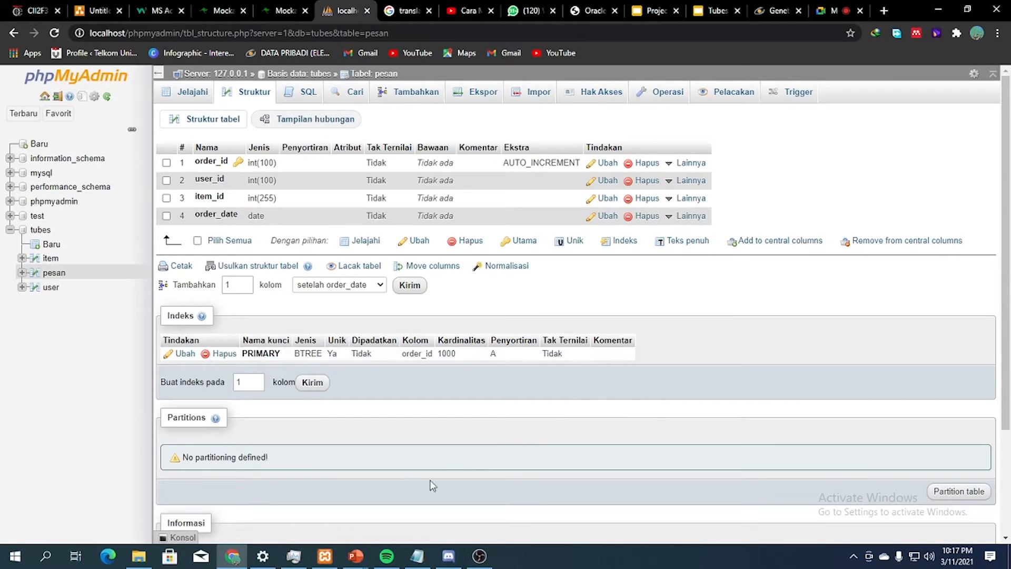
Switch to the XAMPP Control Panel, open its shell maximized, and start the MySQL client as root with mysql -u root.
{"action": "left_click", "coordinate": [324, 559]}
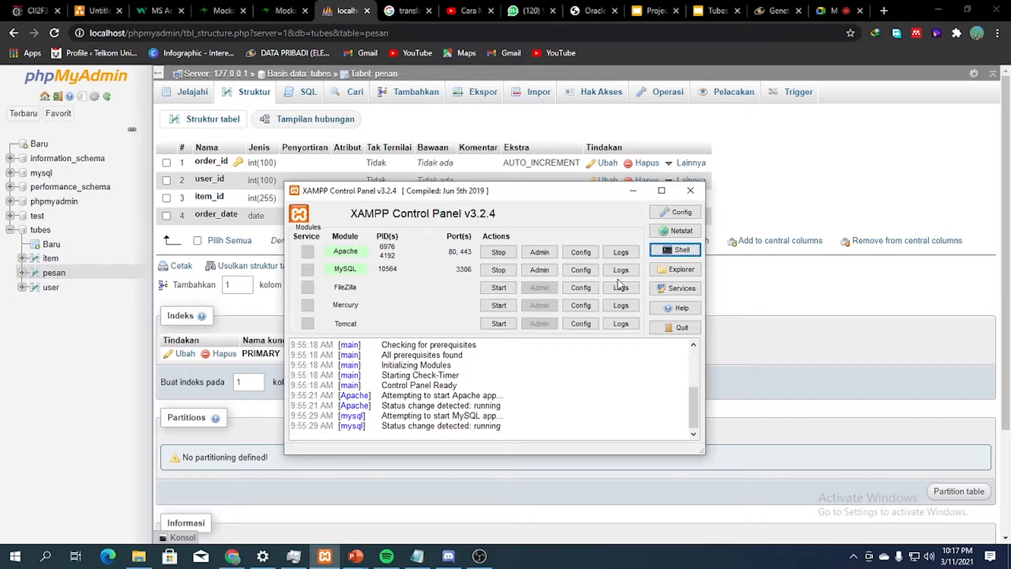
{"action": "left_click", "coordinate": [662, 251]}
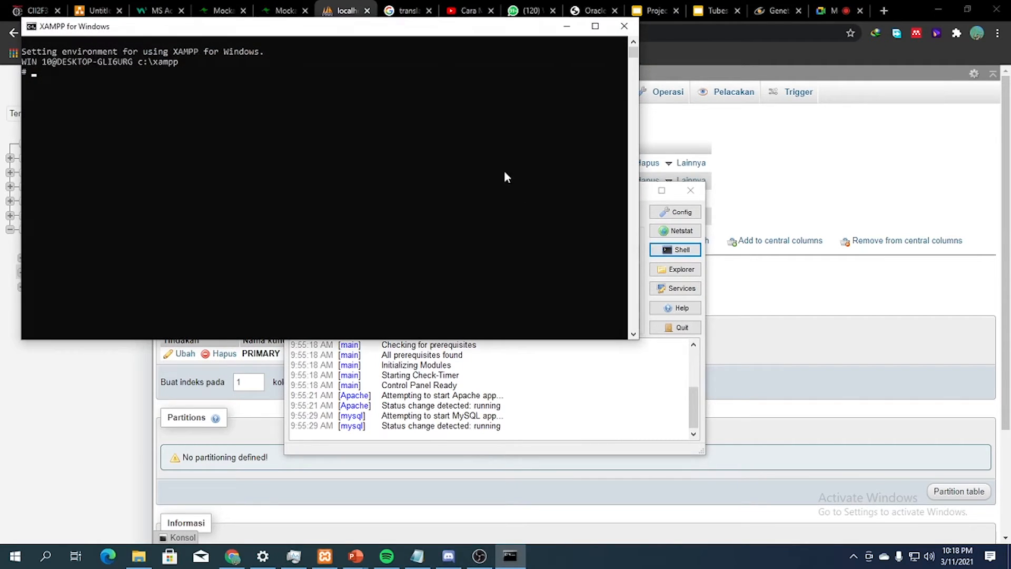
{"action": "left_click_drag", "start_coordinate": [509, 24], "coordinate": [566, 40]}
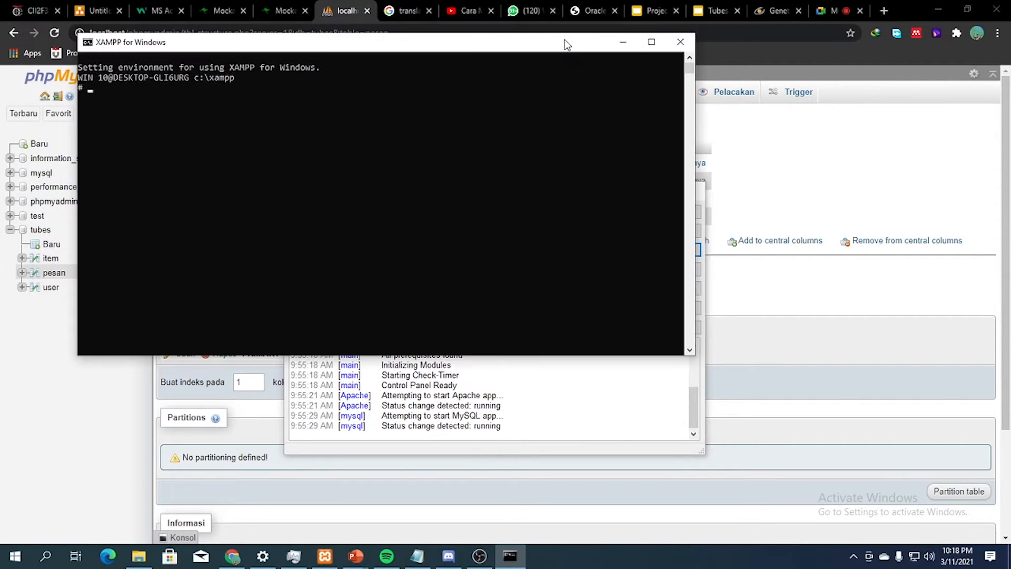
{"action": "left_click", "coordinate": [651, 42]}
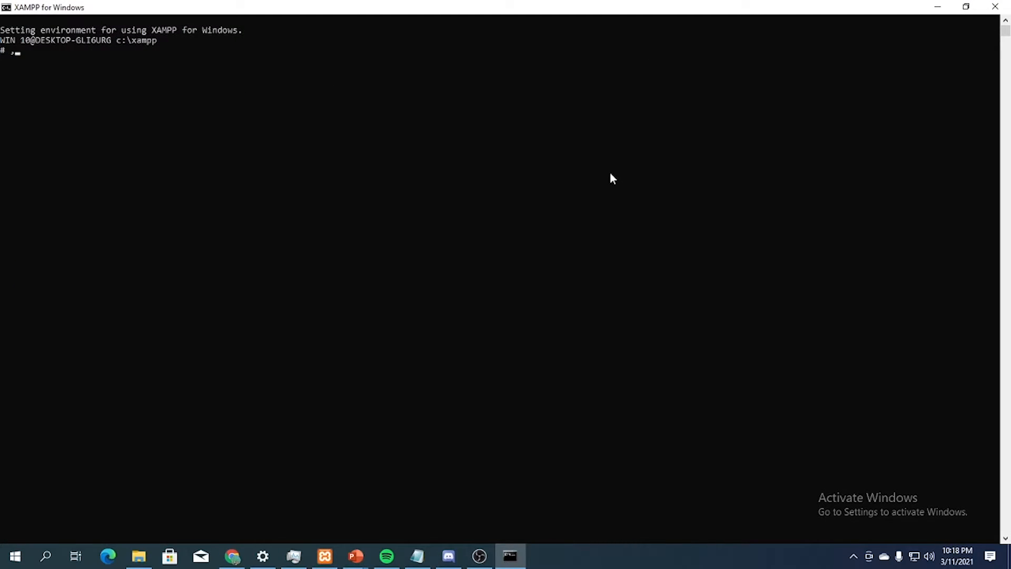
{"action": "type", "text": "mysql -u root"}
{"action": "key", "text": "Return"}
List the databases with show databases; and select the tubes database with use tubes;.
{"action": "type", "text": "show "}
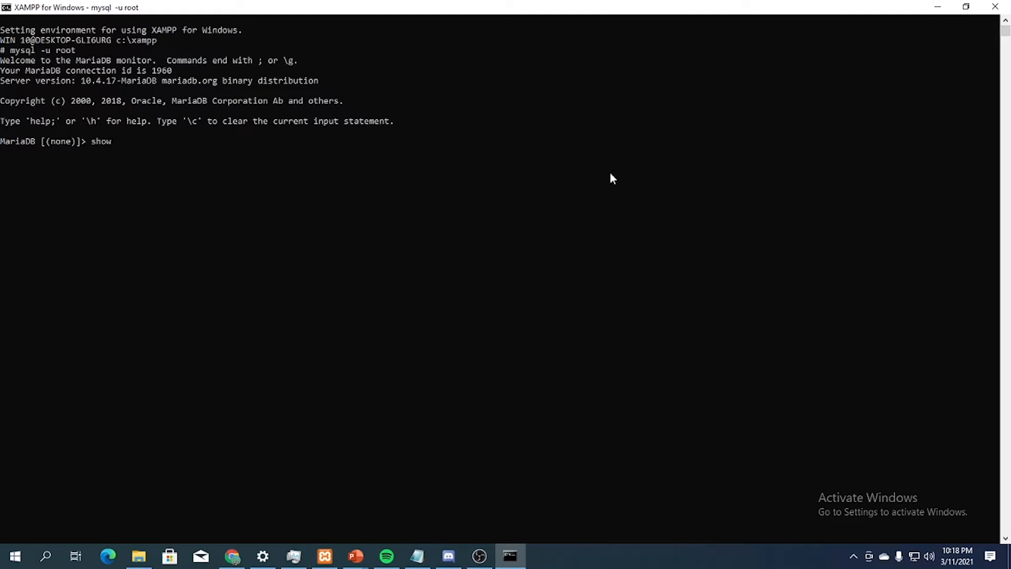
{"action": "type", "text": "databases;"}
{"action": "key", "text": "Return"}
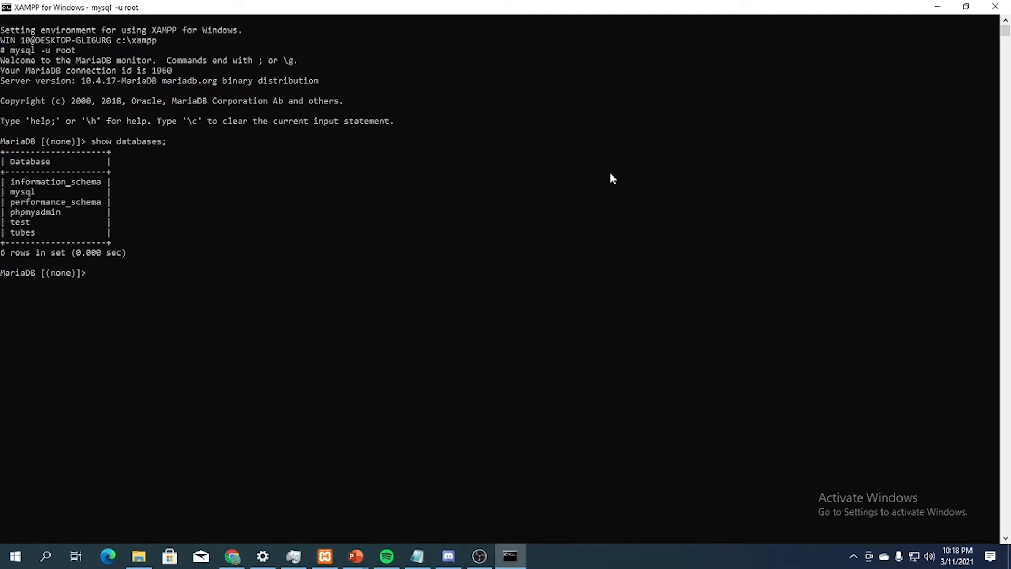
{"action": "type", "text": "use"}
{"action": "type", "text": "tubes;"}
{"action": "key", "text": "Return"}
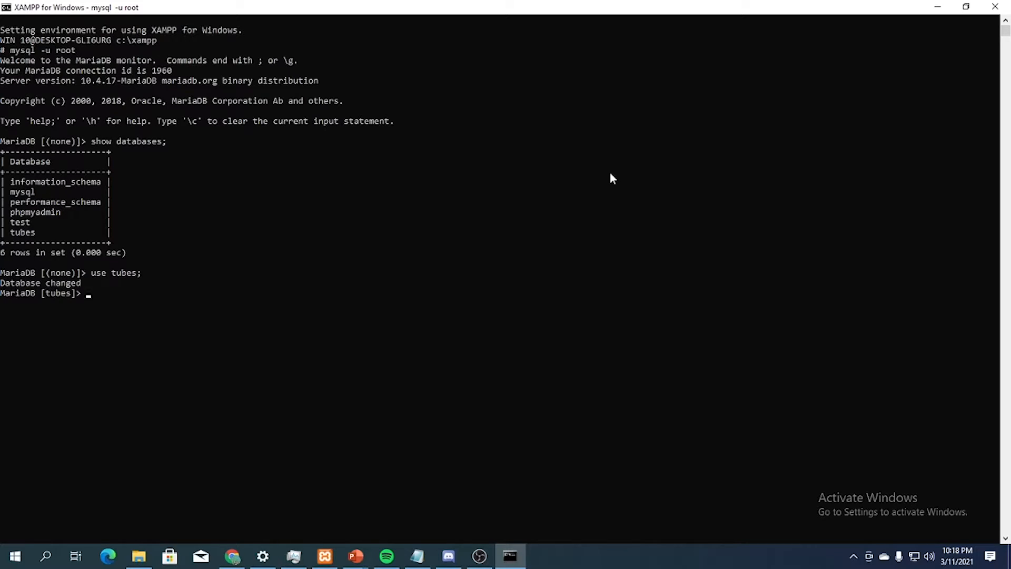
Enable query profiling for the session with set profiling =1;.
{"action": "type", "text": "set profiu"}
{"action": "key", "text": "BackSpace"}
{"action": "type", "text": "ling"}
{"action": "type", "text": "=1;"}
{"action": "key", "text": "Return"}
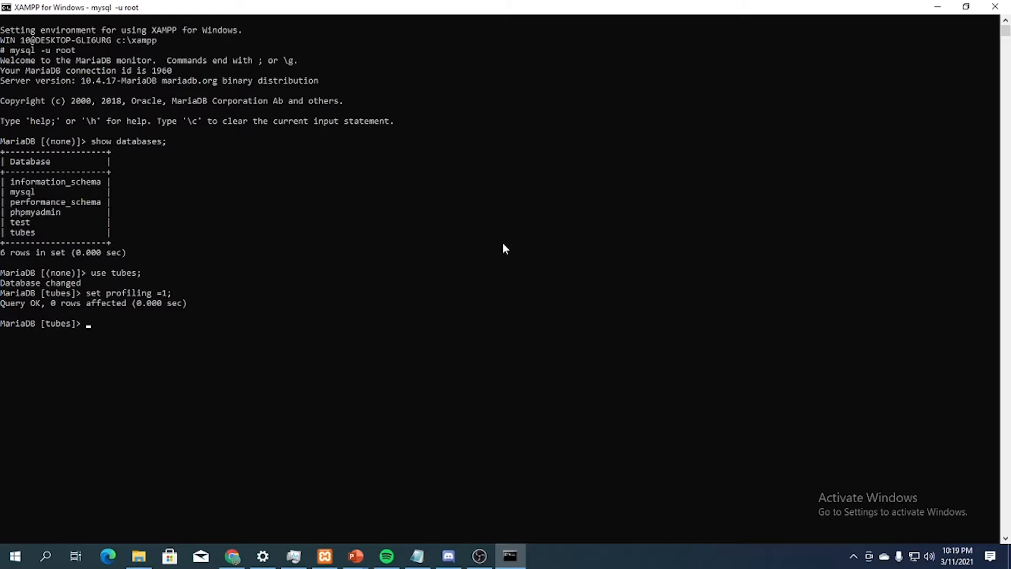
Copy SELECT * FROM pesan; from the Notepad query list and run it in the MySQL shell.
{"action": "left_click", "coordinate": [417, 555]}
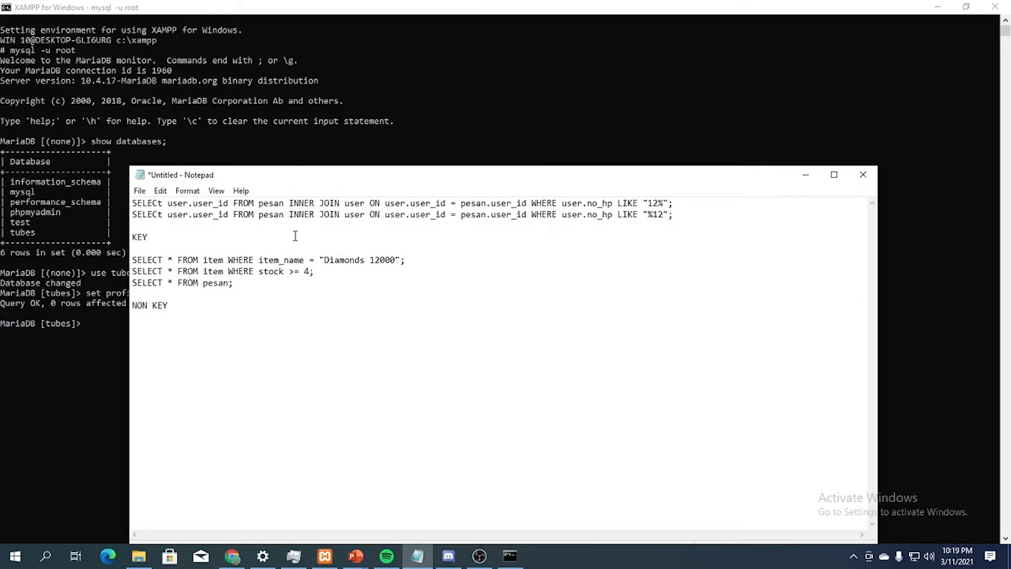
{"action": "left_click_drag", "start_coordinate": [300, 178], "coordinate": [371, 190]}
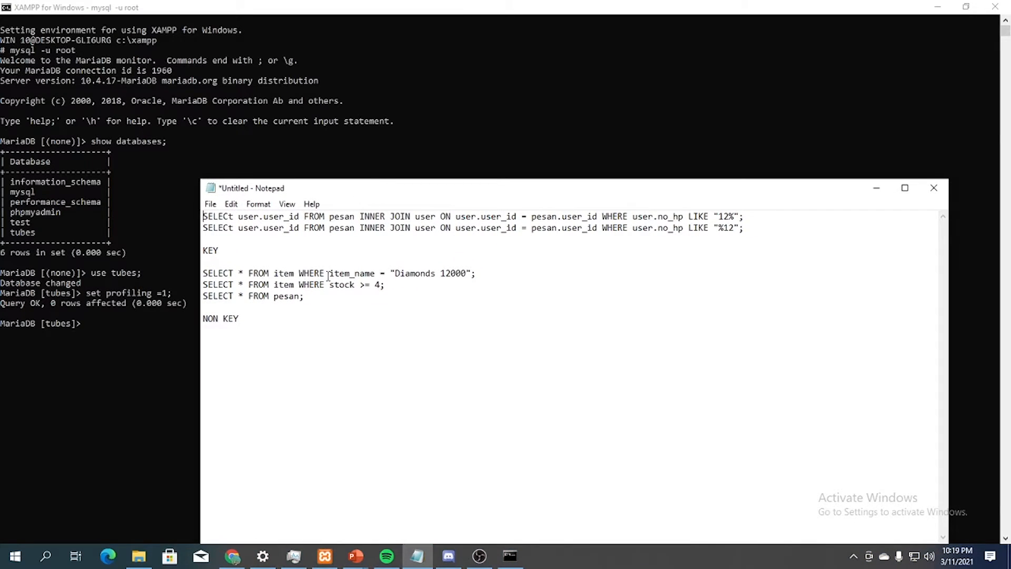
{"action": "left_click_drag", "start_coordinate": [305, 300], "coordinate": [202, 301]}
{"action": "key", "text": "ctrl+c"}
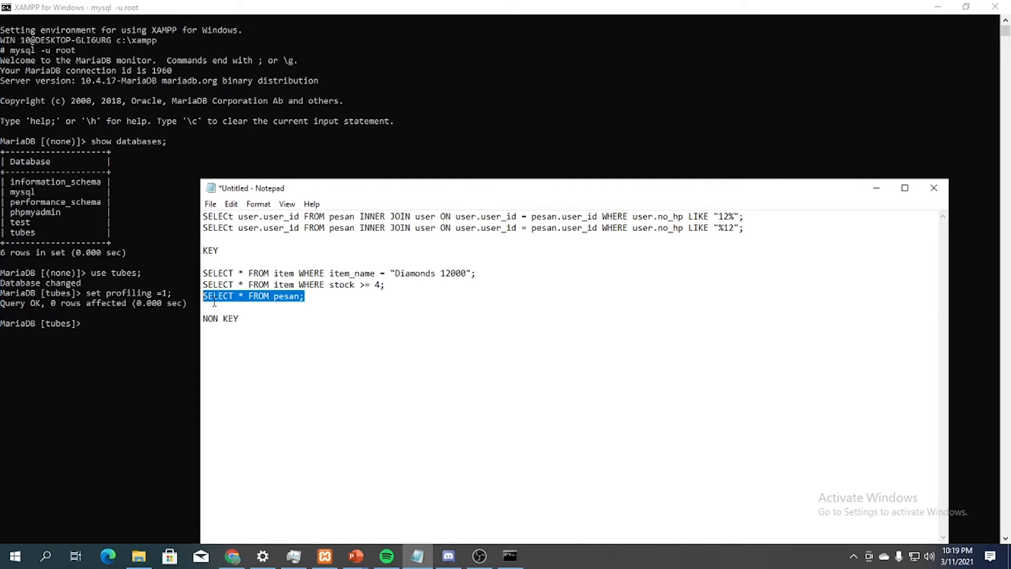
{"action": "left_click", "coordinate": [209, 230]}
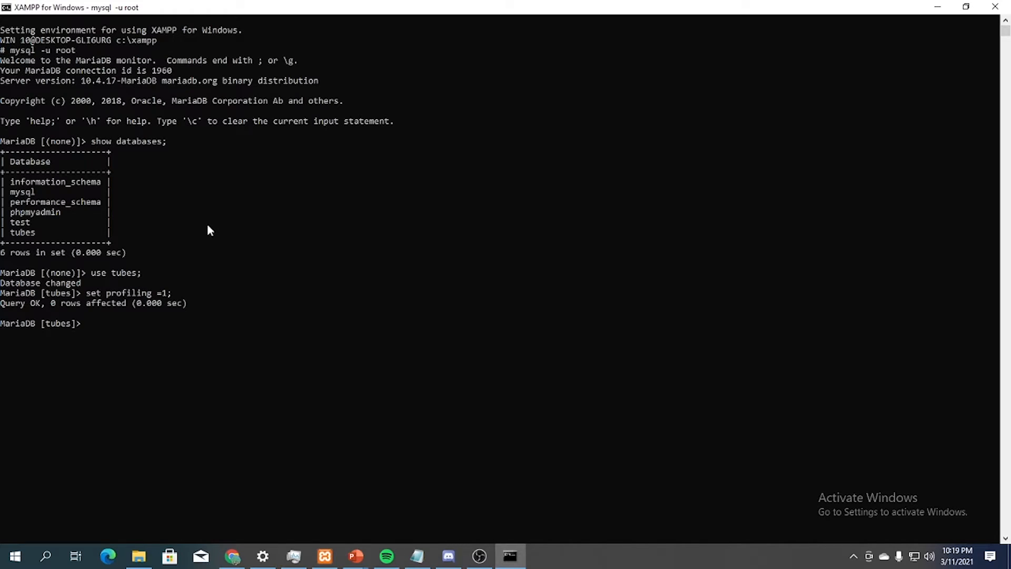
{"action": "key", "text": "ctrl+v"}
{"action": "key", "text": "Return"}
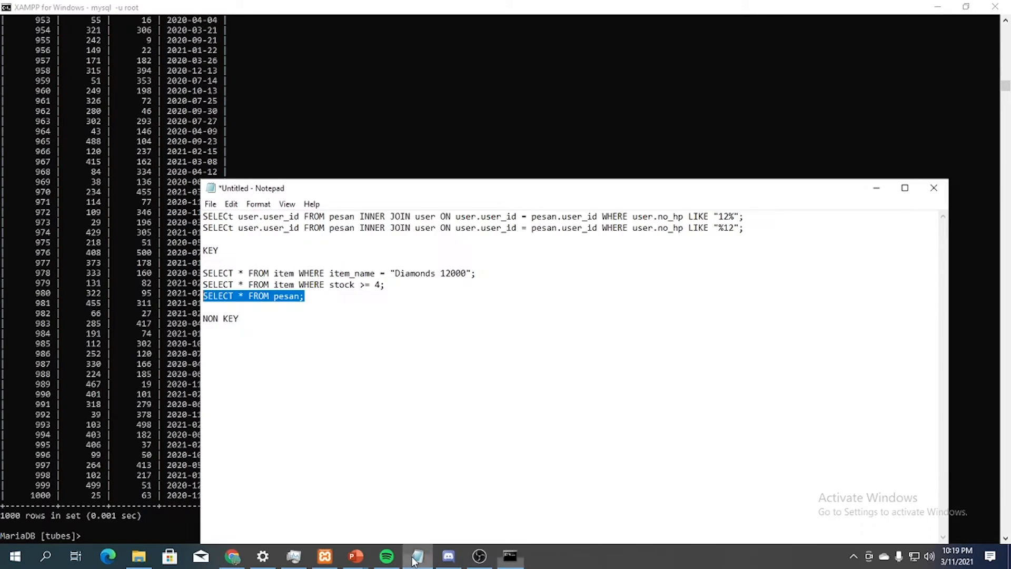
Copy SELECT * FROM item WHERE stock >= 4; from Notepad and run it in the MySQL shell.
{"action": "left_click", "coordinate": [417, 555]}
{"action": "left_click_drag", "start_coordinate": [385, 284], "coordinate": [192, 285]}
{"action": "key", "text": "ctrl+c"}
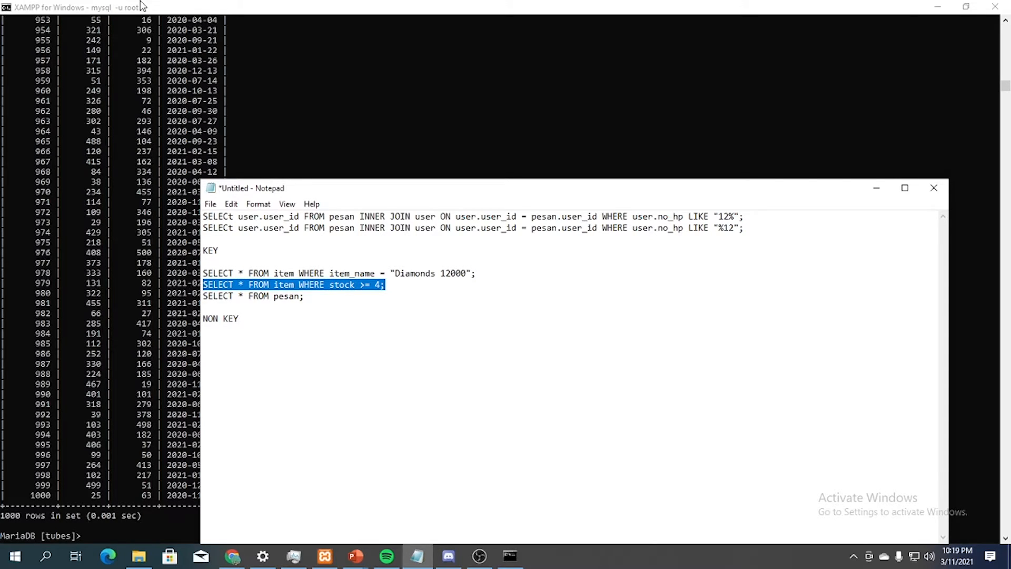
{"action": "left_click", "coordinate": [192, 287]}
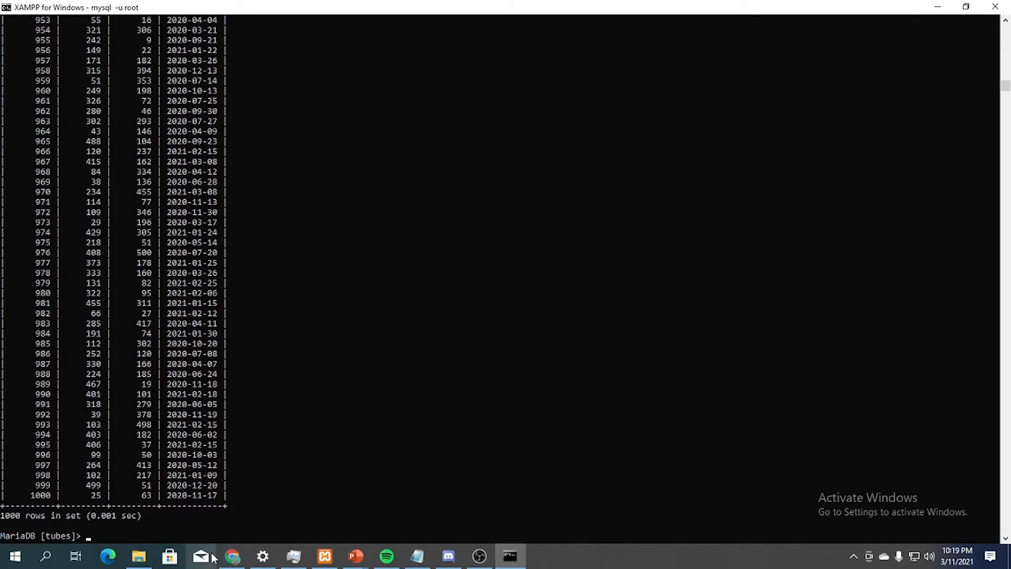
{"action": "key", "text": "ctrl+v"}
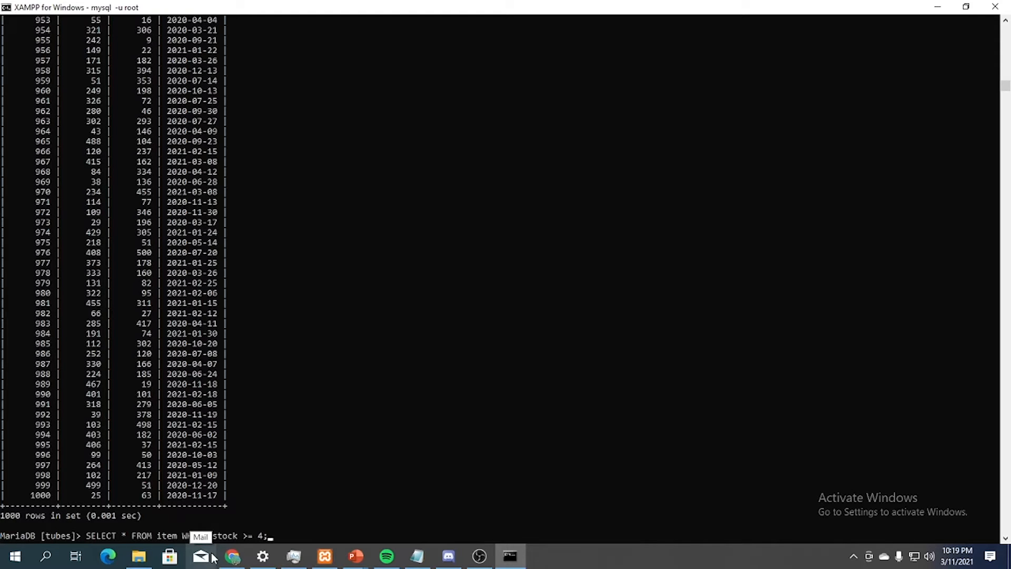
{"action": "key", "text": "Return"}
Copy SELECT * FROM item WHERE item_name = "Diamonds 12000"; from Notepad and run it in the MySQL shell.
{"action": "left_click", "coordinate": [417, 555]}
{"action": "left_click_drag", "start_coordinate": [474, 272], "coordinate": [185, 274]}
{"action": "key", "text": "ctrl+c"}
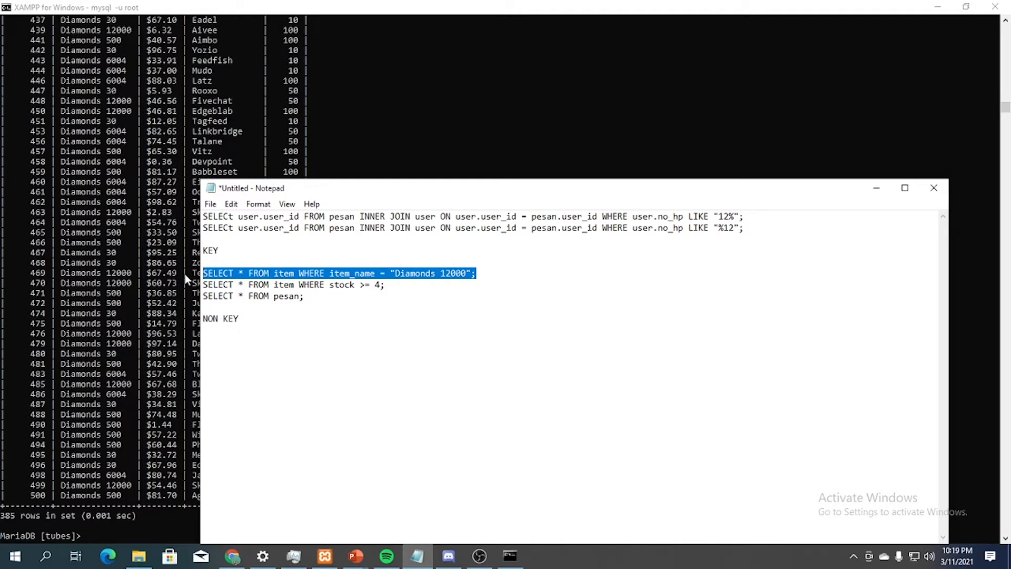
{"action": "left_click", "coordinate": [127, 7]}
{"action": "key", "text": "ctrl+v"}
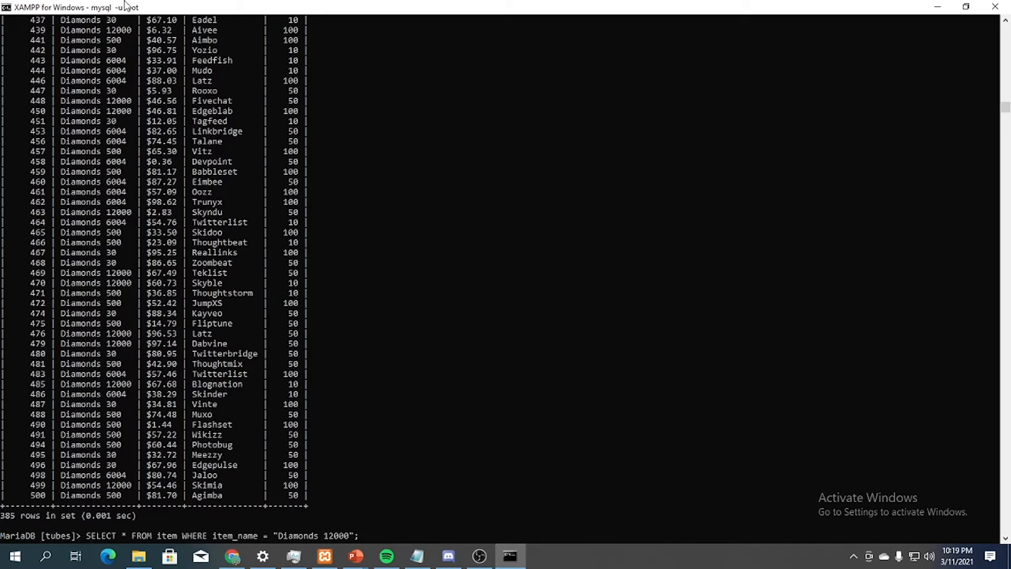
{"action": "key", "text": "Return"}
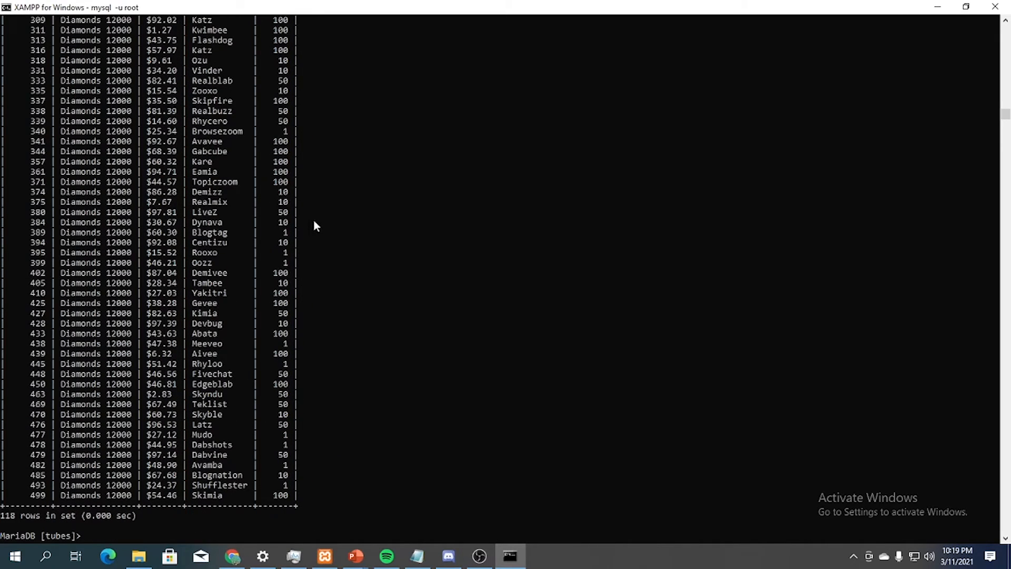
Copy the pesan–user INNER JOIN query with user.no_hp LIKE "%12" from Notepad and run it in the MySQL shell.
{"action": "left_click", "coordinate": [417, 555]}
{"action": "left_click_drag", "start_coordinate": [743, 227], "coordinate": [203, 228]}
{"action": "key", "text": "ctrl+c"}
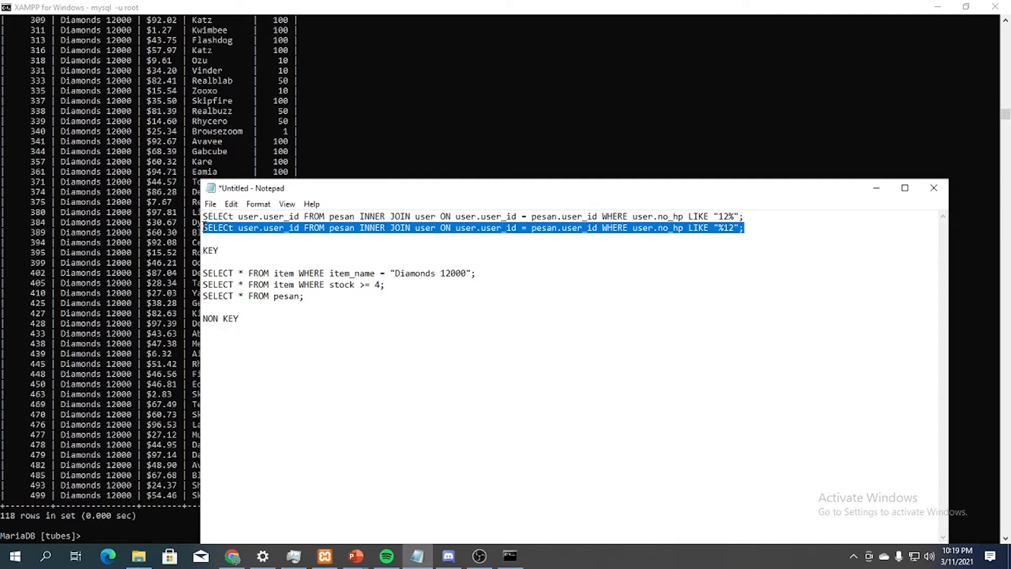
{"action": "left_click", "coordinate": [309, 5]}
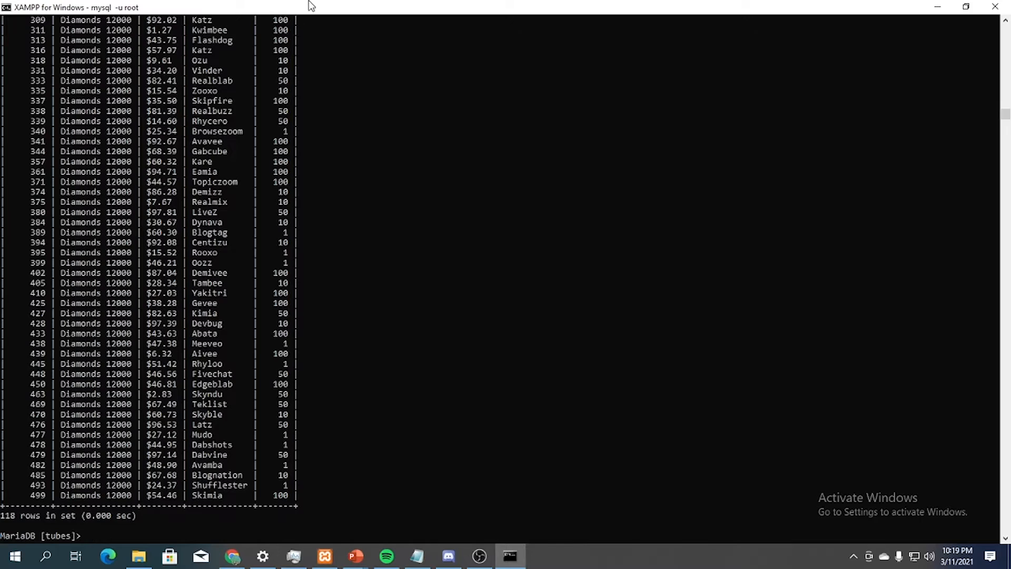
{"action": "key", "text": "ctrl+v"}
{"action": "key", "text": "Return"}
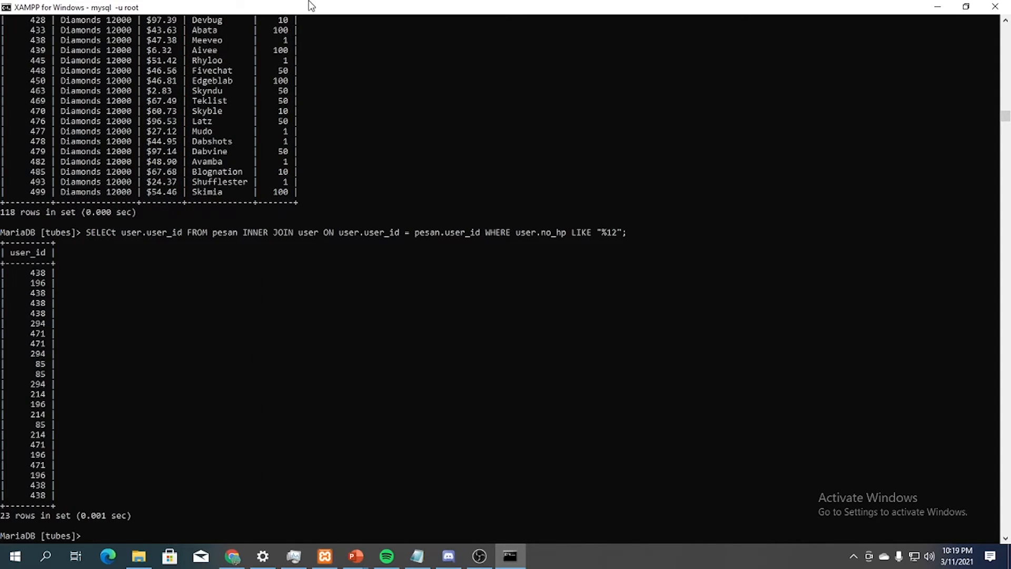
Copy the pesan–user INNER JOIN query with user.no_hp LIKE "12%" from Notepad and run it in the MySQL shell.
{"action": "left_click", "coordinate": [417, 555]}
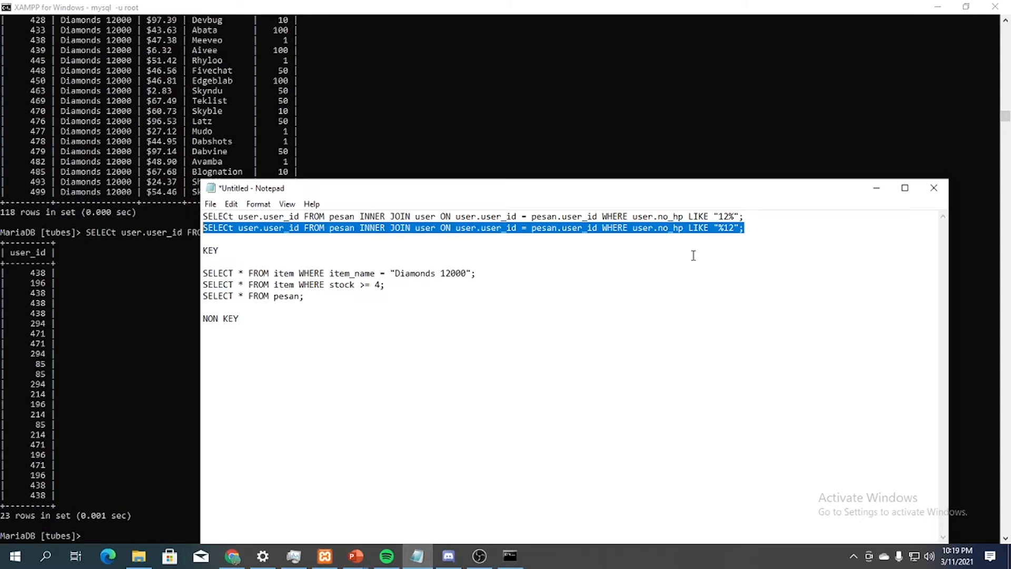
{"action": "left_click_drag", "start_coordinate": [782, 218], "coordinate": [194, 209]}
{"action": "key", "text": "ctrl+c"}
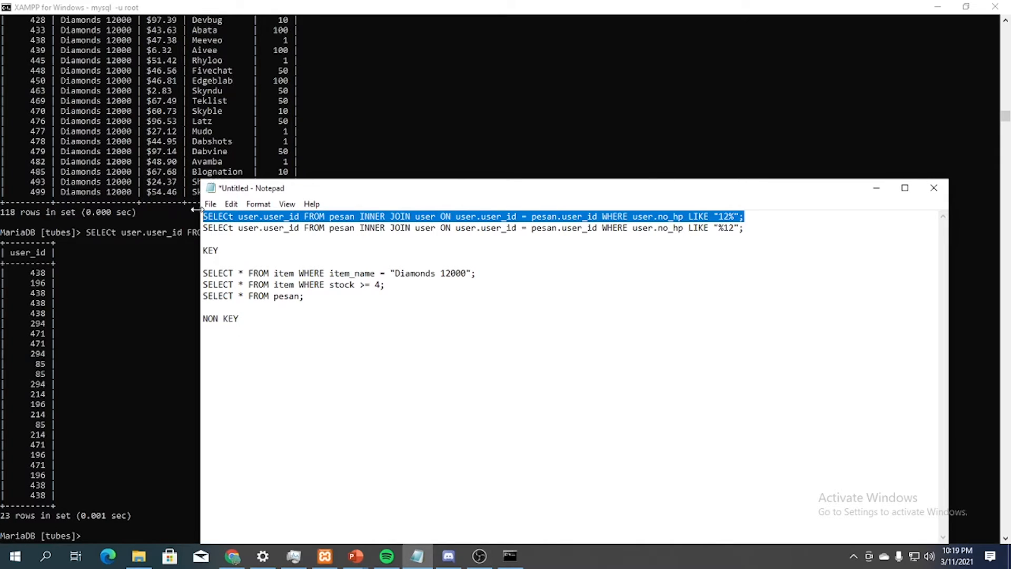
{"action": "left_click", "coordinate": [89, 5]}
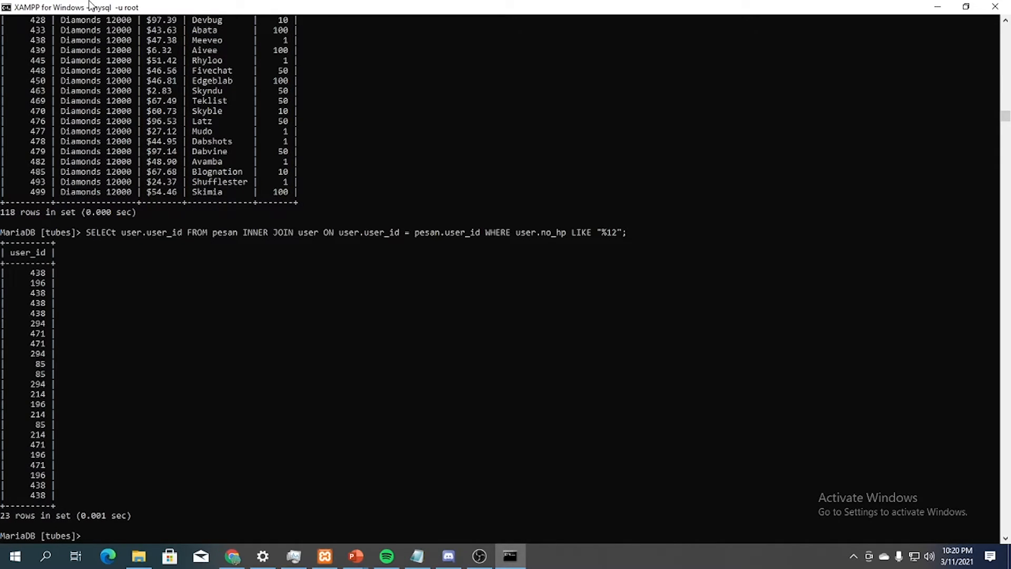
{"action": "key", "text": "ctrl+v"}
{"action": "key", "text": "Return"}
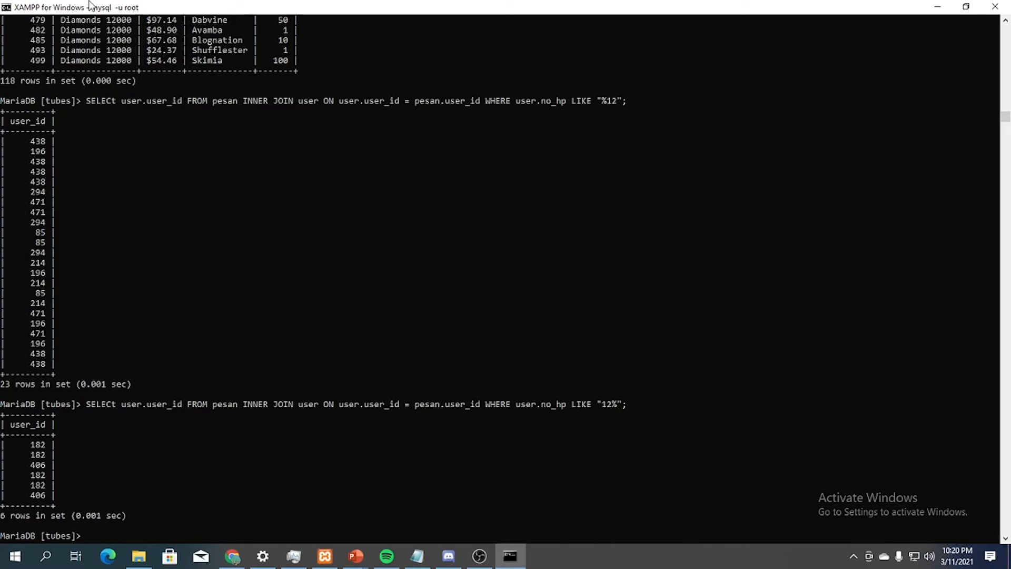
Display the recorded query durations with show profiles; and close the shell window.
{"action": "type", "text": "show profiles;"}
{"action": "key", "text": "Return"}
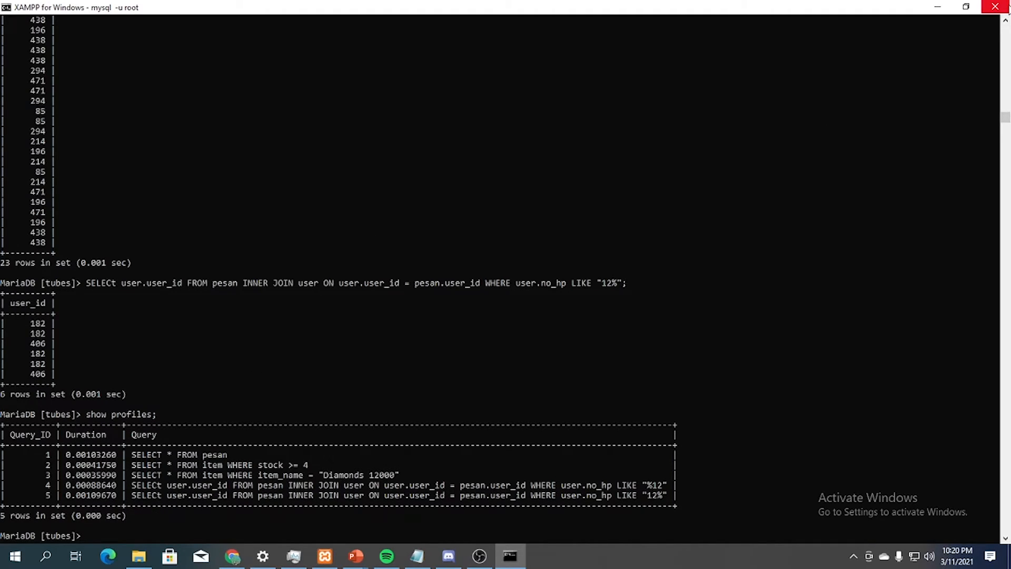
{"action": "left_click", "coordinate": [1005, 6]}
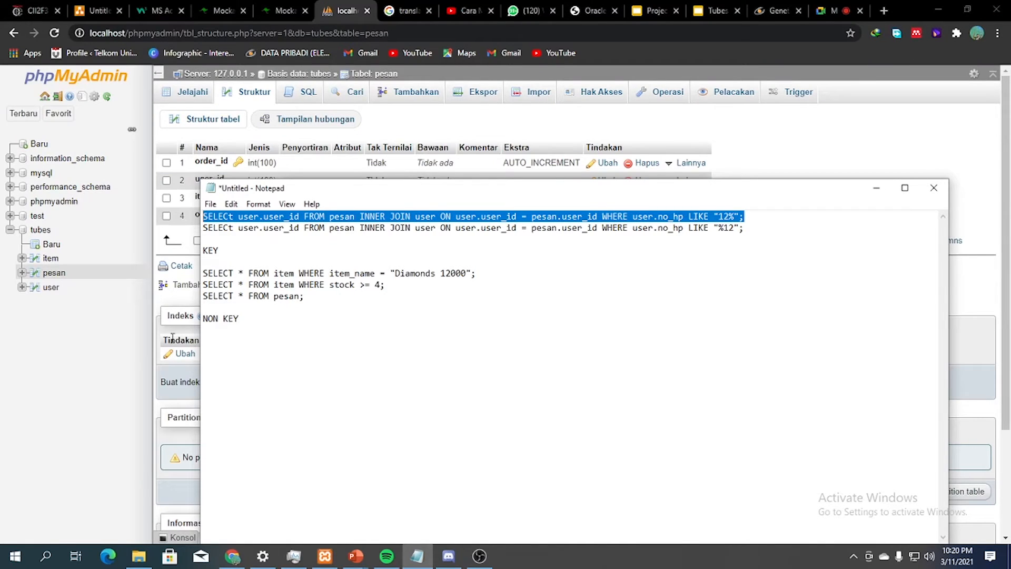
Return to phpMyAdmin and add indexes on the user_id and item_id columns of the pesan table.
{"action": "left_click", "coordinate": [114, 331]}
{"action": "left_click", "coordinate": [684, 180]}
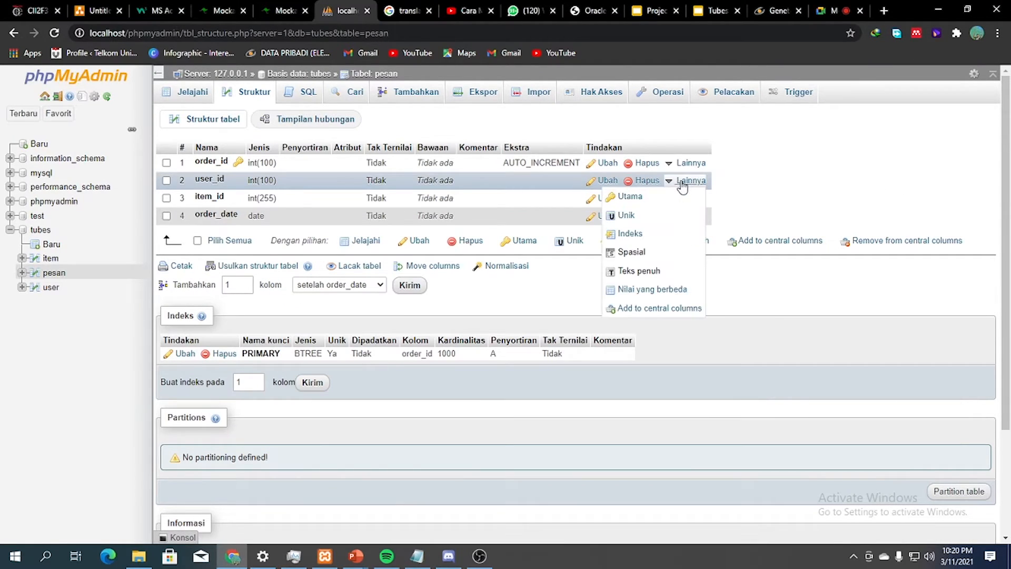
{"action": "left_click", "coordinate": [645, 234]}
{"action": "left_click", "coordinate": [526, 342]}
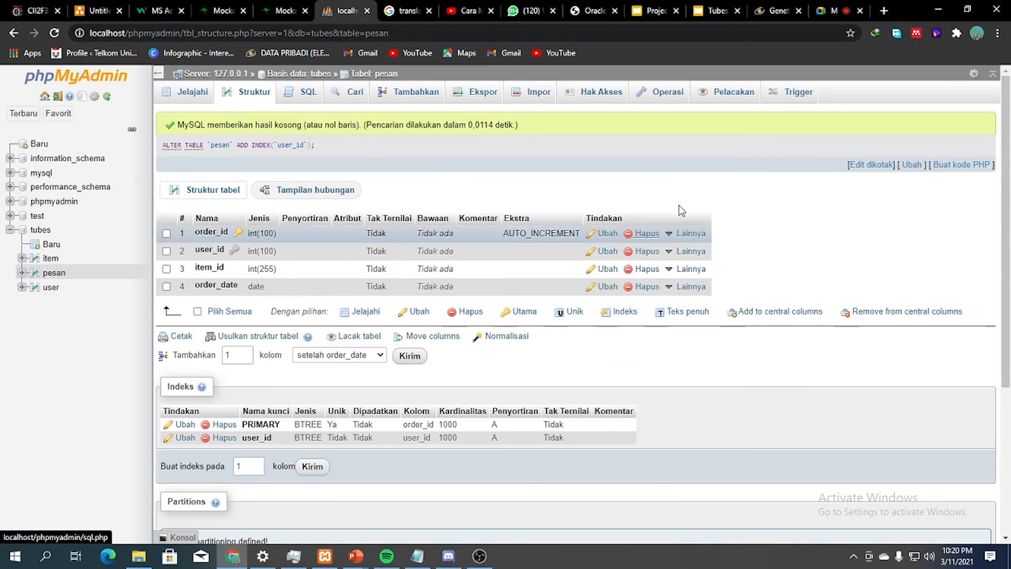
{"action": "mouse_move", "coordinate": [702, 271]}
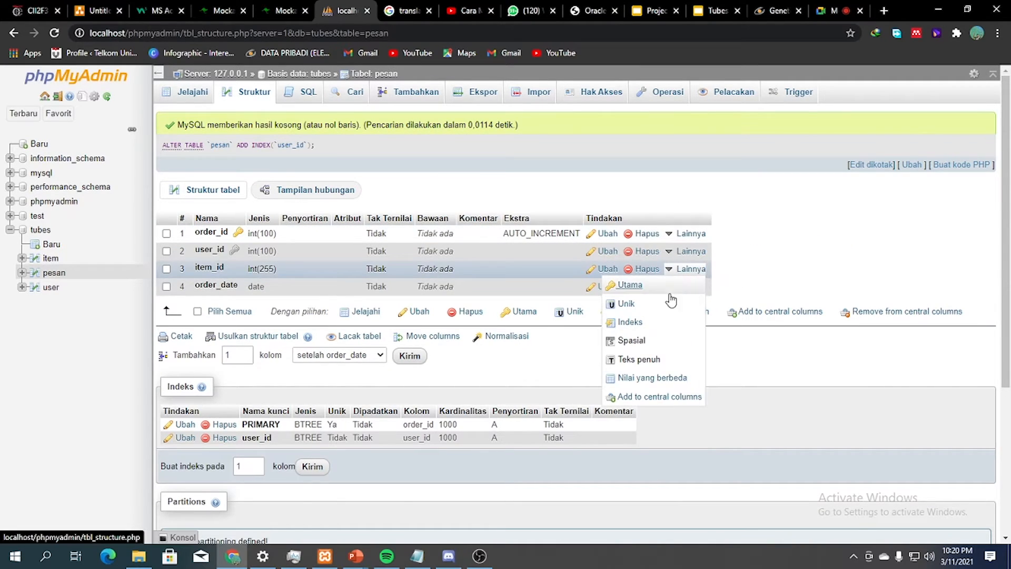
{"action": "left_click", "coordinate": [631, 322]}
{"action": "left_click", "coordinate": [527, 341]}
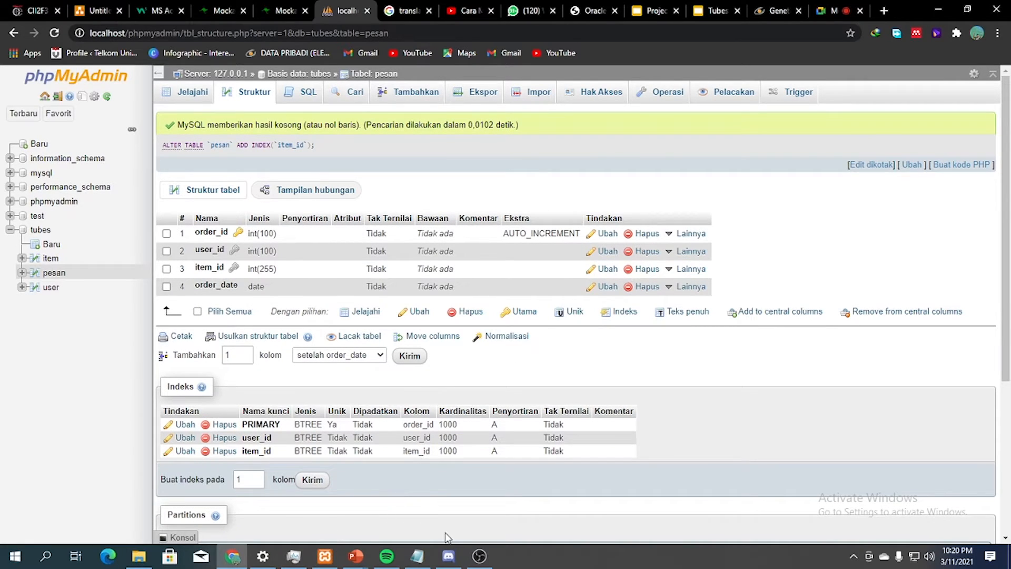
Open a new shell from the XAMPP Control Panel and log in to MySQL as root with mysql -u root.
{"action": "left_click", "coordinate": [324, 555]}
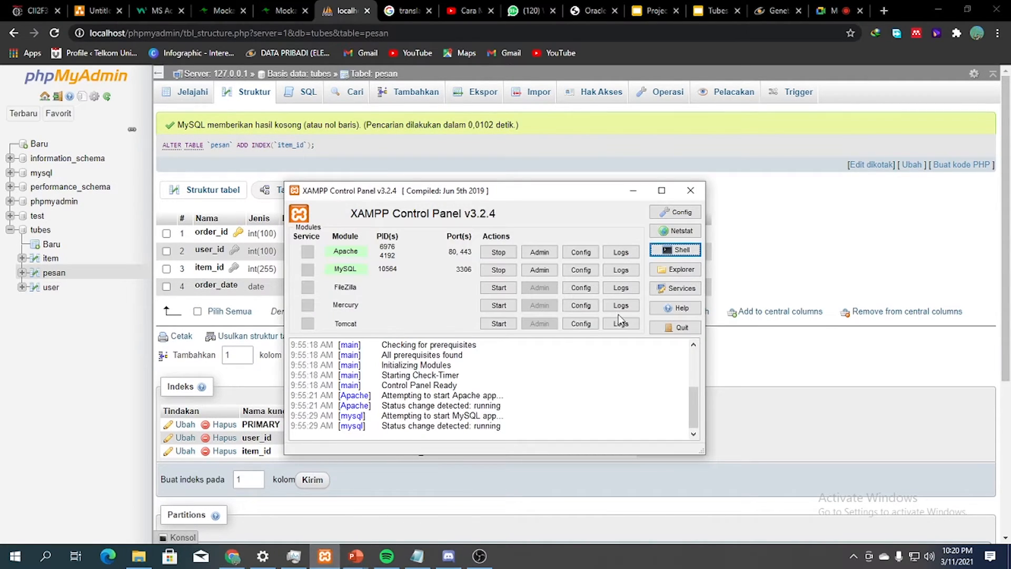
{"action": "left_click", "coordinate": [685, 249]}
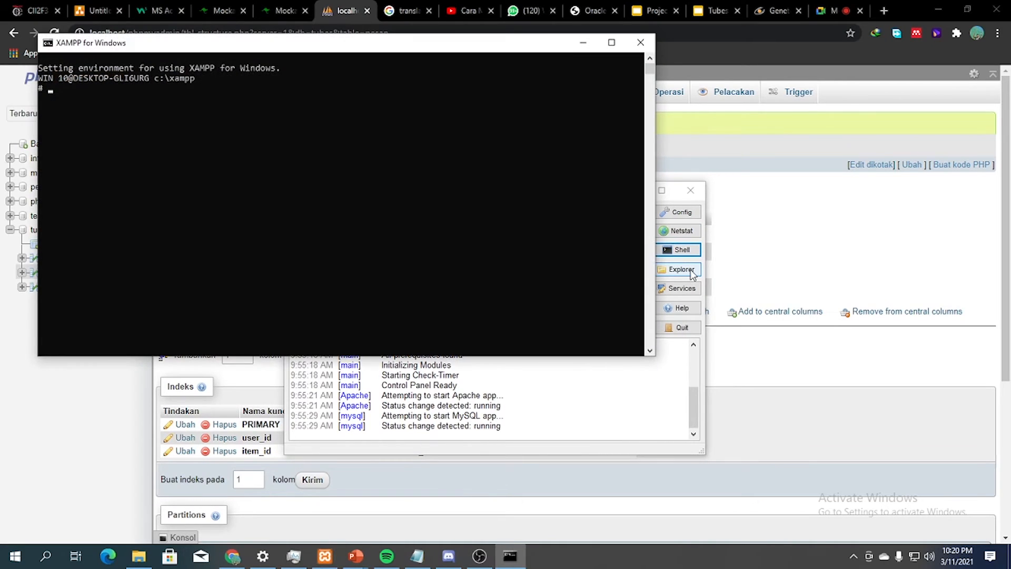
{"action": "type", "text": "mysql -u root"}
{"action": "key", "text": "Return"}
List the databases with show databases; and switch to the tubes database with use tubes;.
{"action": "type", "text": "show"}
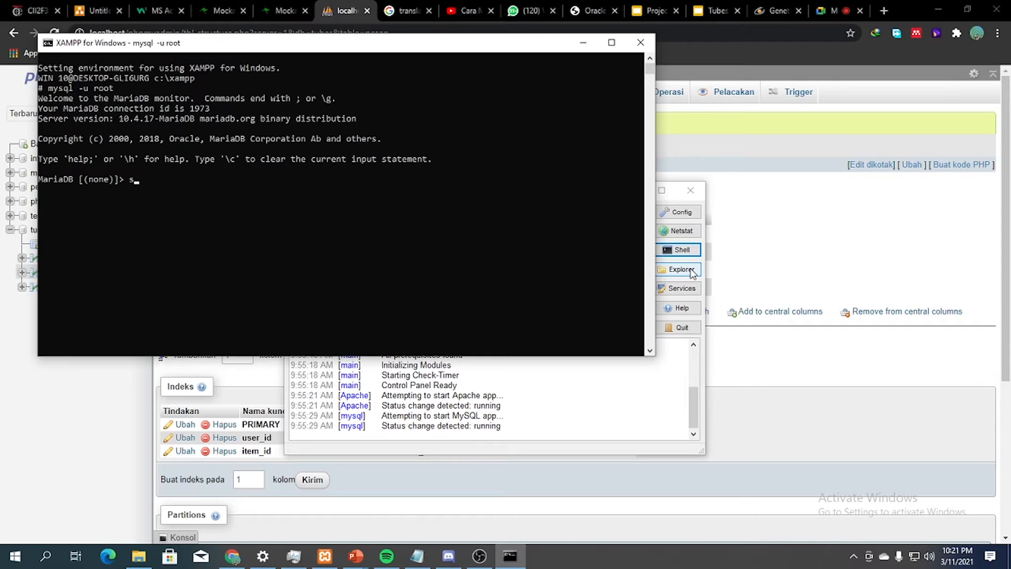
{"action": "type", "text": "databases;"}
{"action": "key", "text": "Return"}
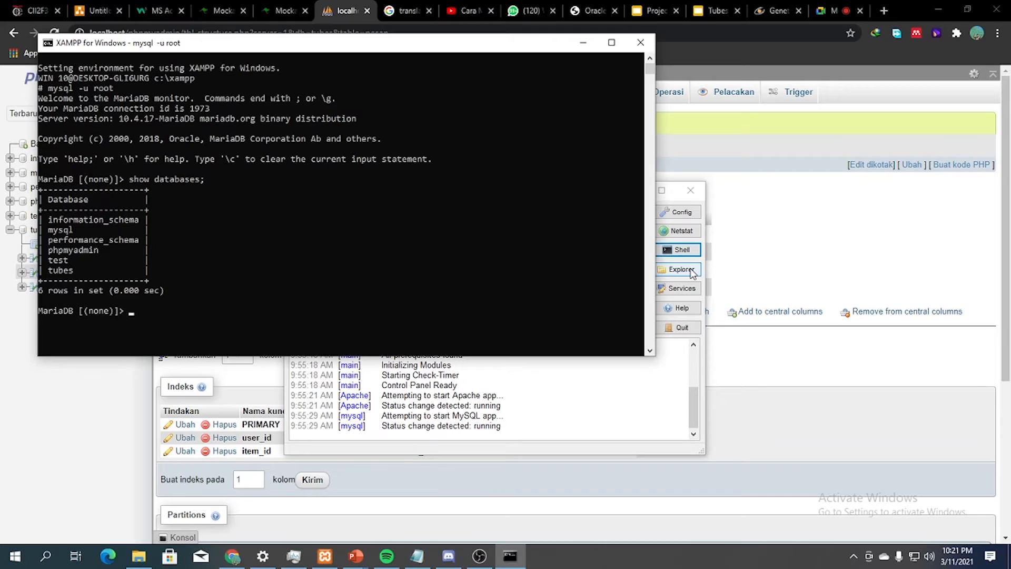
{"action": "type", "text": "use tubes:"}
{"action": "key", "text": "Return"}
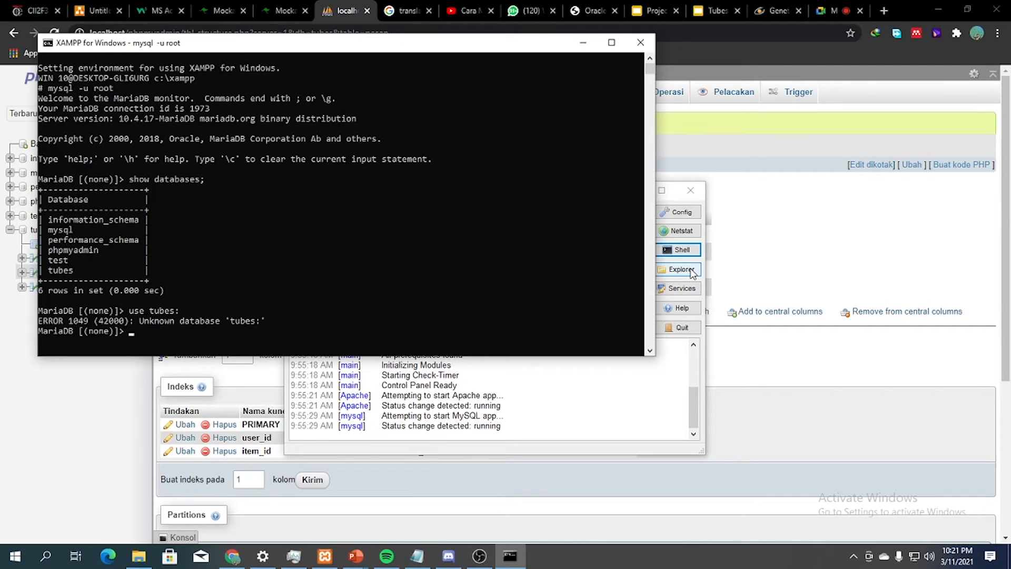
{"action": "key", "text": "Up"}
{"action": "key", "text": "BackSpace"}
{"action": "type", "text": ";"}
{"action": "key", "text": "Return"}
Enable profiling with set profiling =1; and run SELECT * FROM pesan; copied from Notepad.
{"action": "type", "text": "set profiling =1;"}
{"action": "key", "text": "Return"}
{"action": "left_click", "coordinate": [417, 555]}
{"action": "left_click_drag", "start_coordinate": [337, 297], "coordinate": [199, 298]}
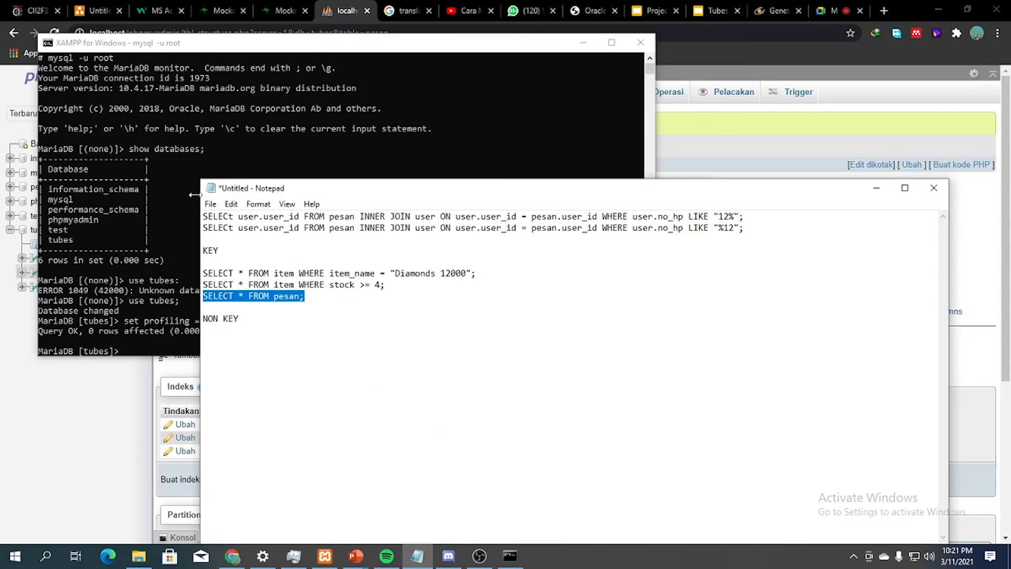
{"action": "left_click", "coordinate": [203, 45]}
{"action": "type", "text": "SELECT * FROM pesan;"}
{"action": "key", "text": "Return"}
Copy the query SELECT * FROM item WHERE stock >= 4; from Notepad and run it in the MySQL shell.
{"action": "left_click", "coordinate": [419, 558]}
{"action": "left_click_drag", "start_coordinate": [388, 285], "coordinate": [196, 285]}
{"action": "key", "text": "ctrl+c"}
{"action": "left_click", "coordinate": [203, 44]}
{"action": "key", "text": "ctrl+v"}
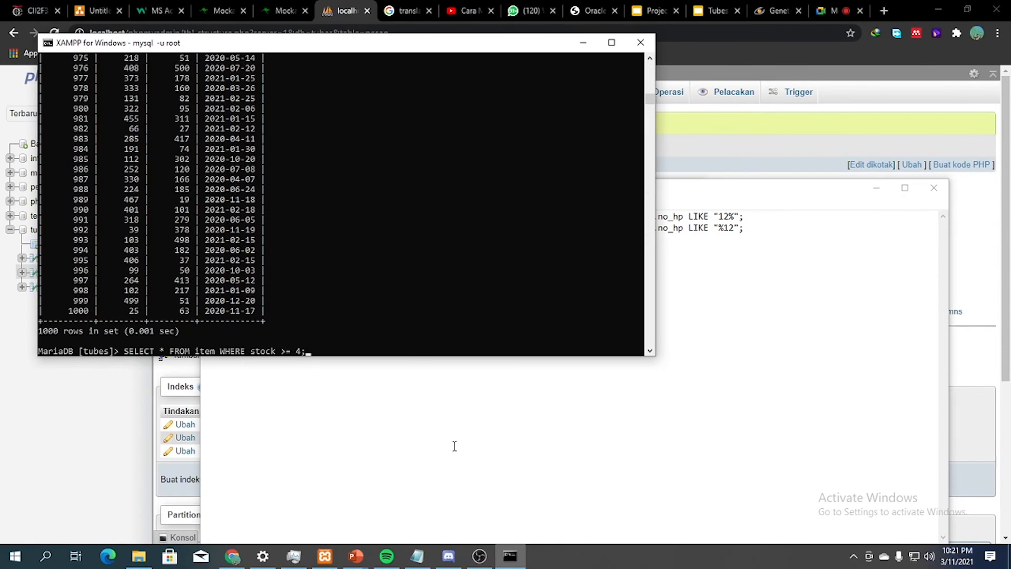
{"action": "key", "text": "Return"}
Copy the query SELECT * FROM item WHERE item_name = "Diamonds 12000"; from Notepad and run it in the MySQL shell.
{"action": "left_click", "coordinate": [420, 556]}
{"action": "left_click_drag", "start_coordinate": [478, 273], "coordinate": [198, 272]}
{"action": "key", "text": "ctrl+c"}
{"action": "left_click", "coordinate": [203, 44]}
{"action": "key", "text": "ctrl+v"}
{"action": "key", "text": "Return"}
Copy the pesan–user INNER JOIN query with user.no_hp LIKE "%12" from Notepad and run it in the MySQL shell.
{"action": "left_click", "coordinate": [419, 556]}
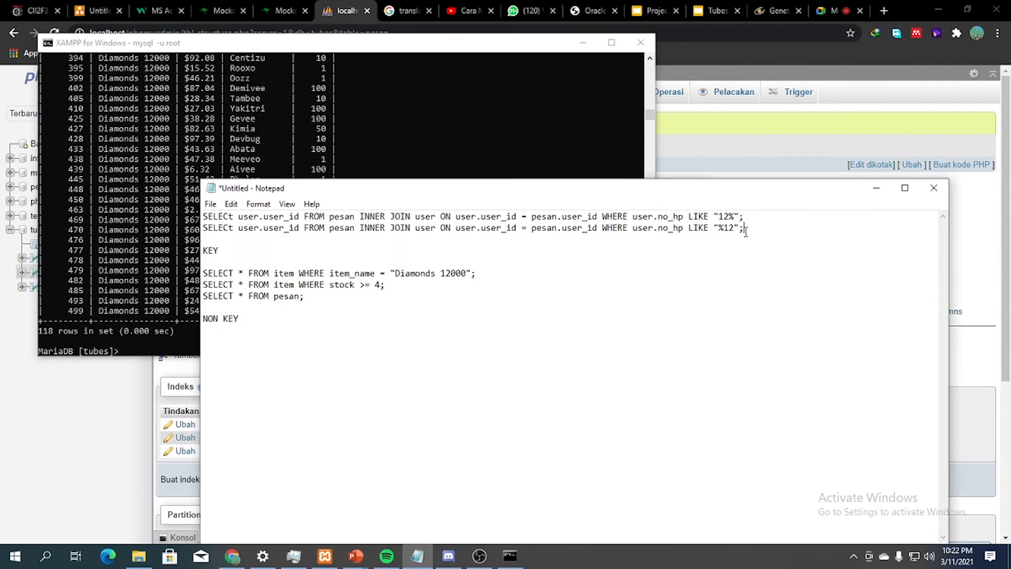
{"action": "left_click_drag", "start_coordinate": [746, 232], "coordinate": [198, 227]}
{"action": "key", "text": "ctrl+c"}
{"action": "left_click", "coordinate": [231, 90]}
{"action": "key", "text": "ctrl+v"}
{"action": "key", "text": "Return"}
Copy the pesan–user INNER JOIN query with user.no_hp LIKE "12%" from Notepad and run it in the MySQL shell.
{"action": "left_click", "coordinate": [417, 555]}
{"action": "left_click_drag", "start_coordinate": [756, 219], "coordinate": [200, 216]}
{"action": "left_click", "coordinate": [244, 48]}
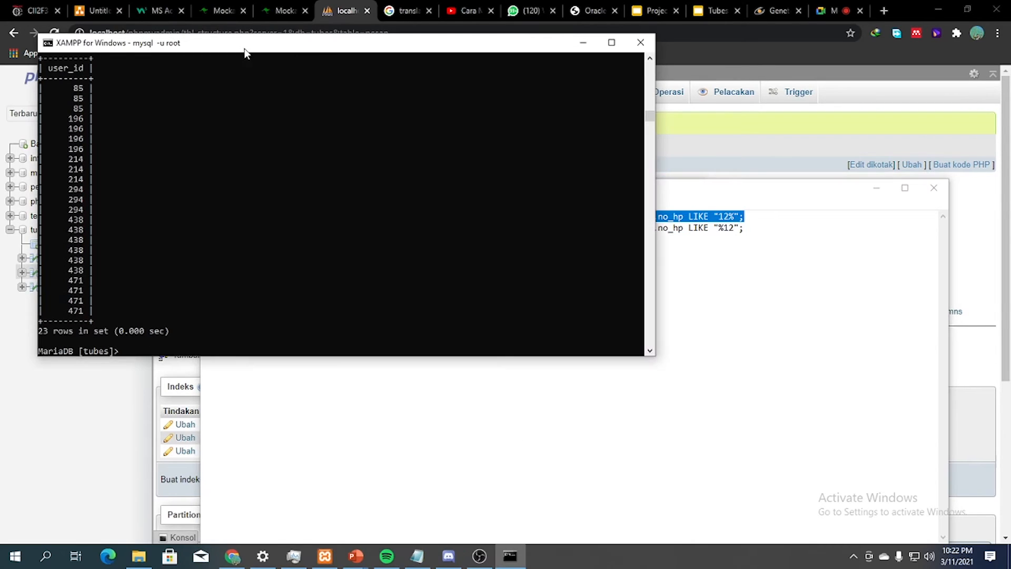
{"action": "key", "text": "ctrl+v"}
{"action": "key", "text": "Return"}
Display the recorded query durations with show profiles; and maximize the shell window to read them.
{"action": "type", "text": "show profiles;"}
{"action": "key", "text": "Return"}
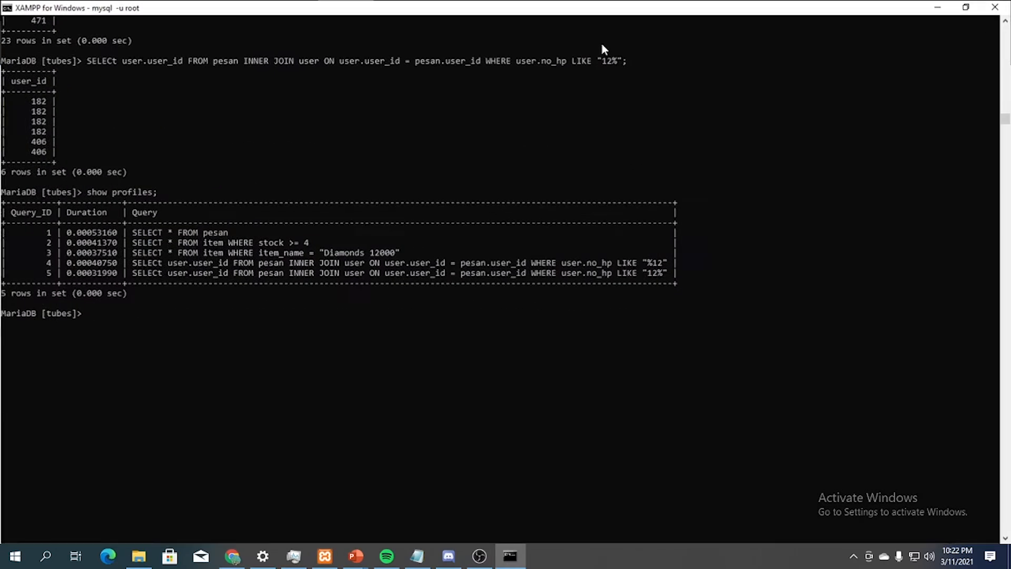
{"action": "left_click", "coordinate": [611, 42]}
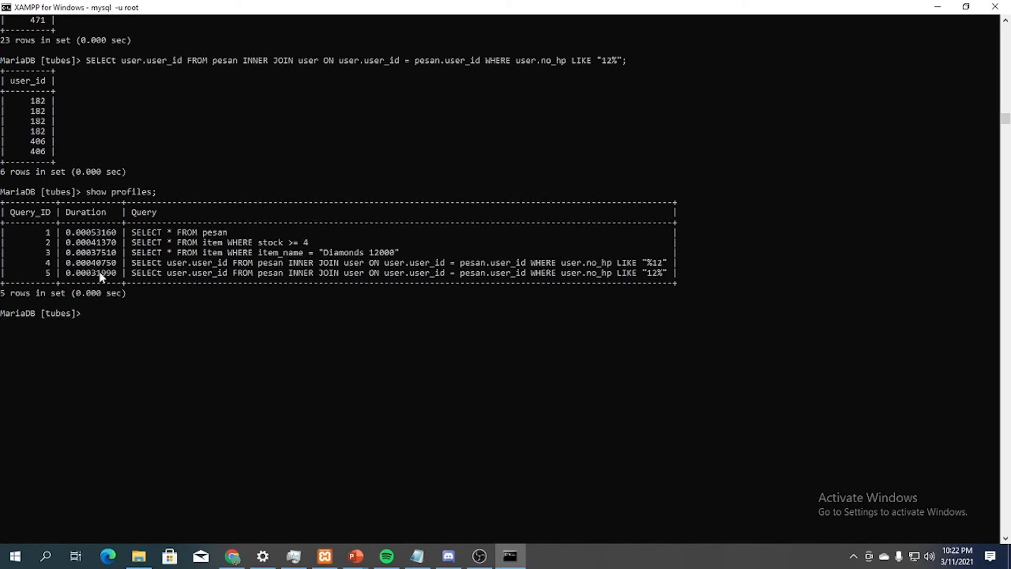